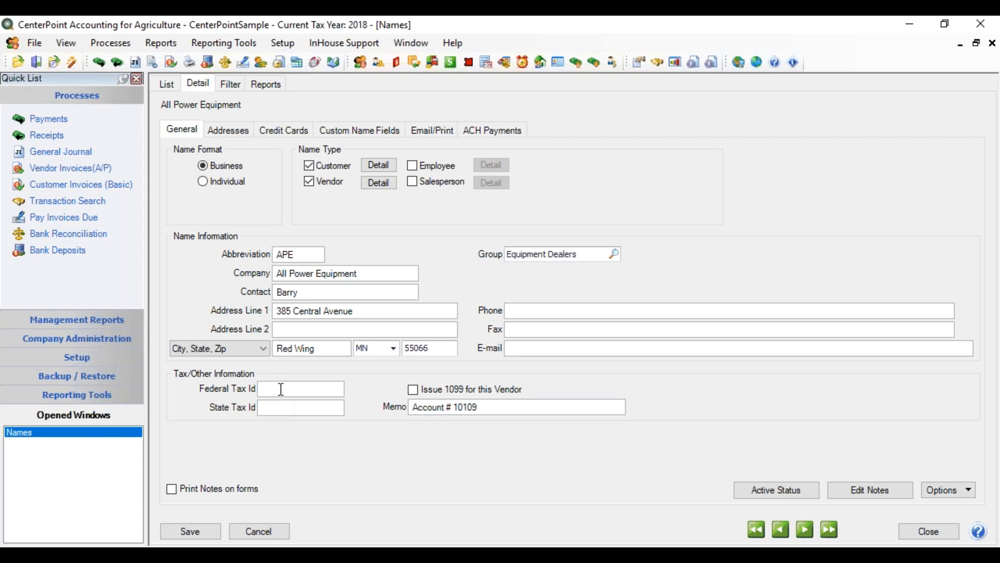
Switch the name format to Individual and back to Business
click(204, 182)
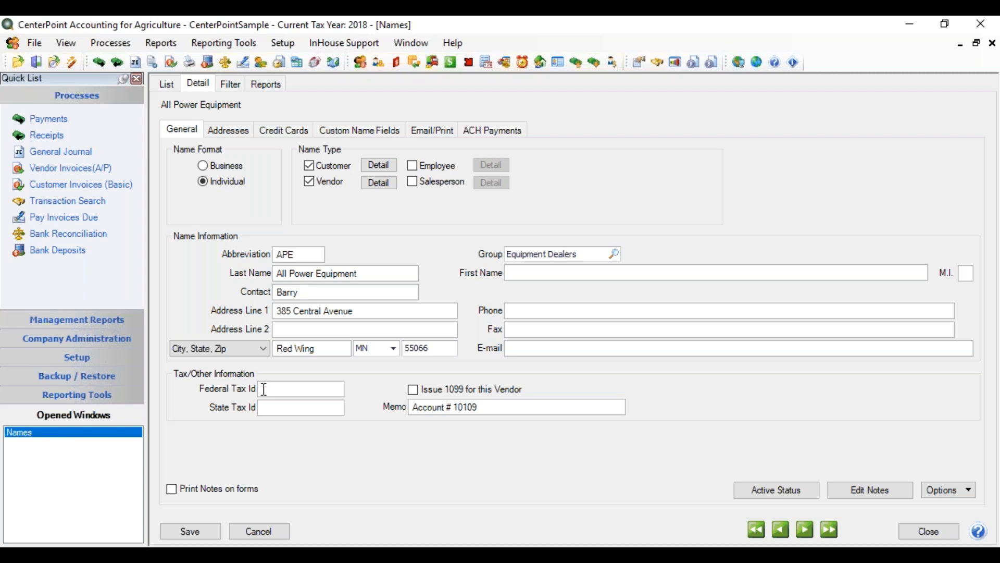
click(208, 165)
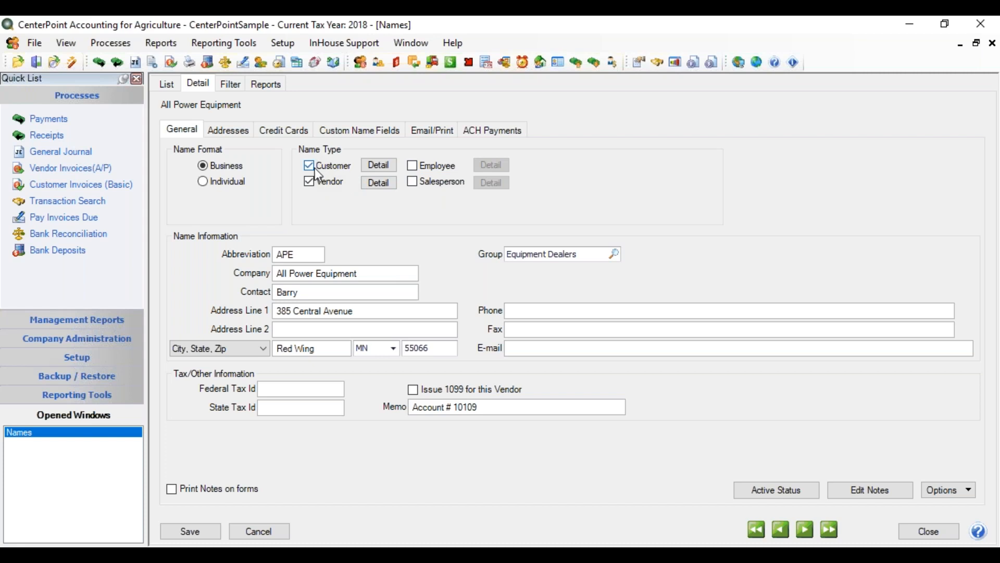
Review the payment terms and default accounts in the customer and vendor details for All Power Equipment
click(379, 164)
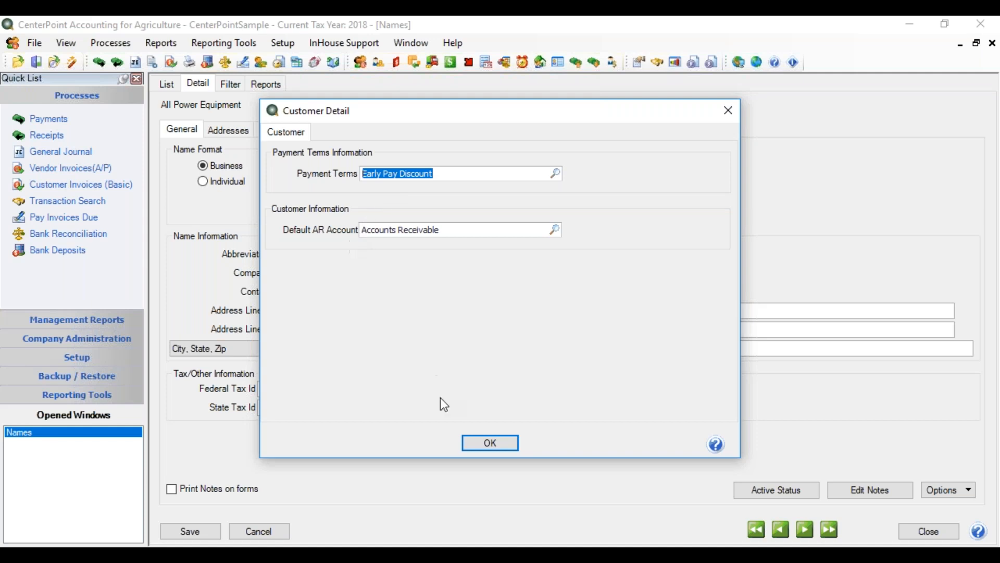
click(495, 443)
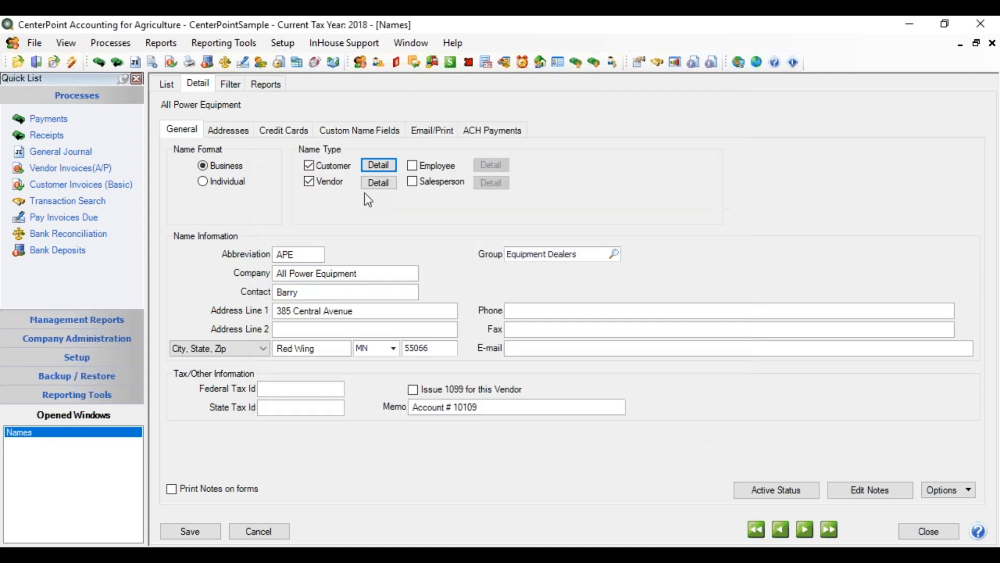
click(367, 185)
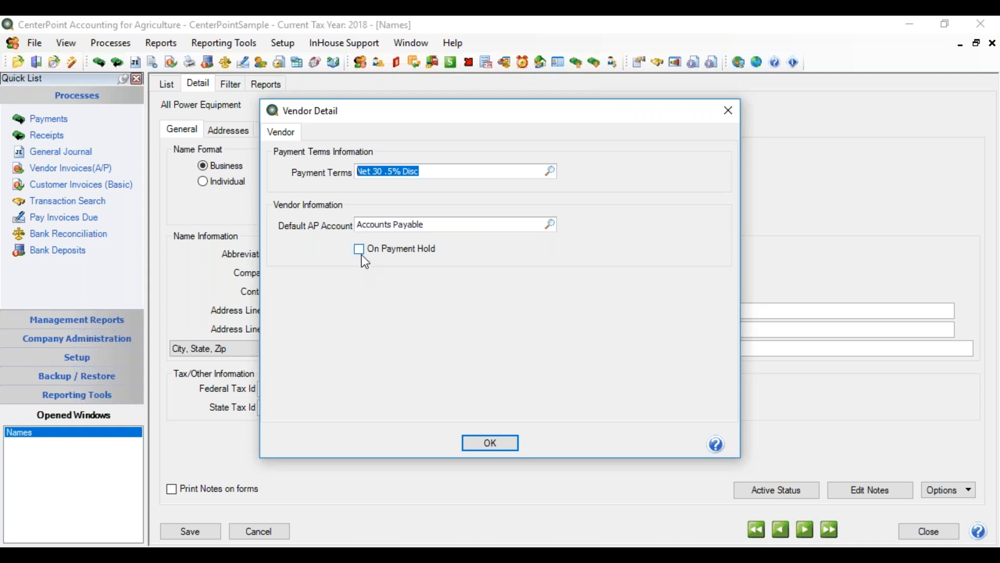
click(487, 442)
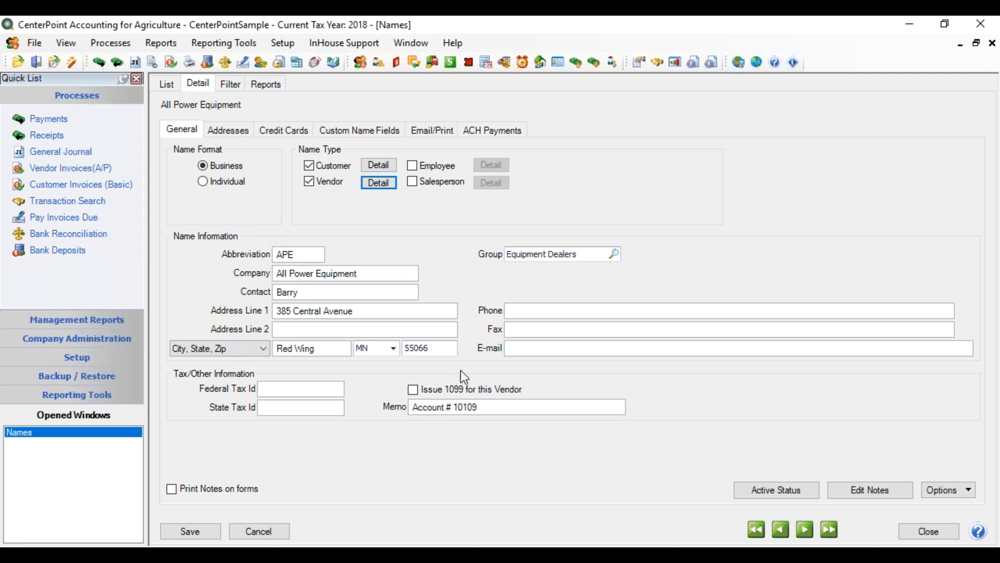
Review the duplicate-handling options for the abbreviation and the available formats for the city, state and zip line
click(303, 253)
right_click(303, 254)
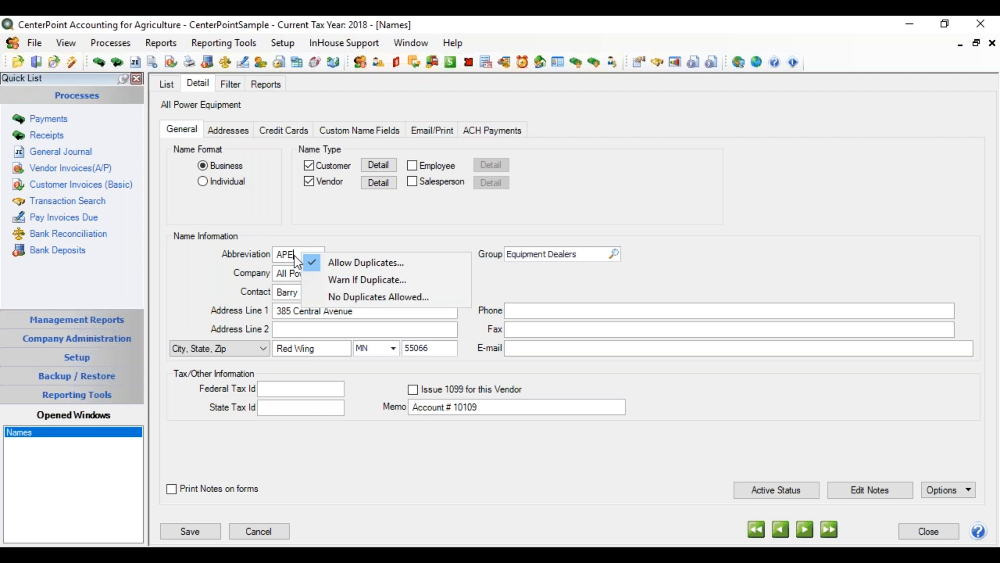
click(291, 274)
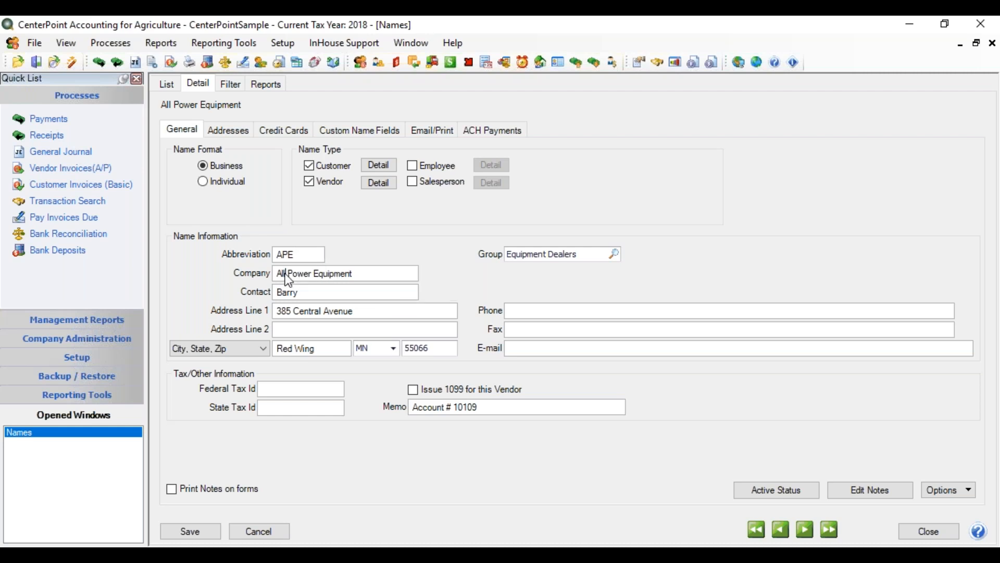
click(364, 268)
click(265, 348)
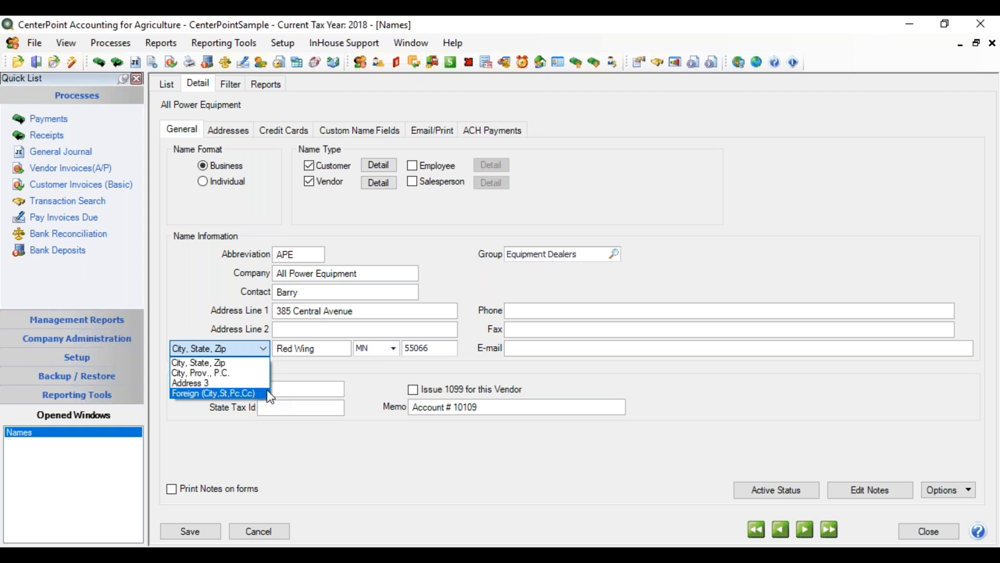
click(305, 369)
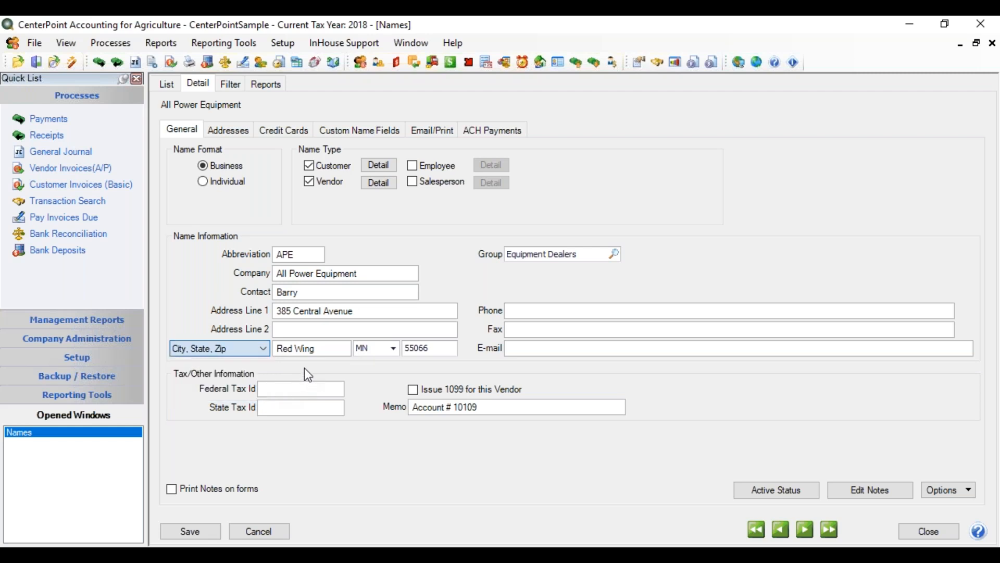
Try the zip code 55060 with Owatonna as the city, and restore the zip code to 55066
double_click(433, 346)
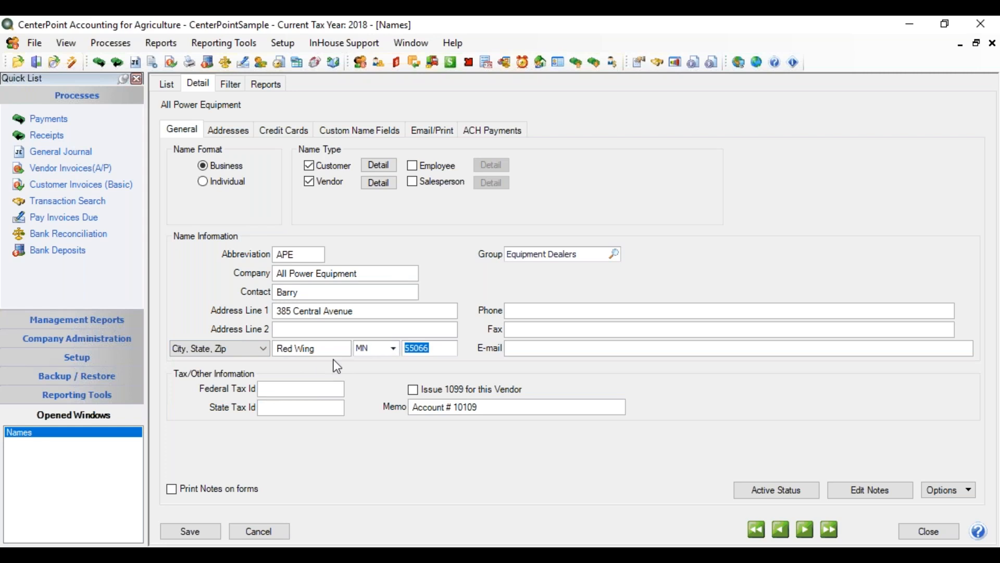
text(550)
key(Tab)
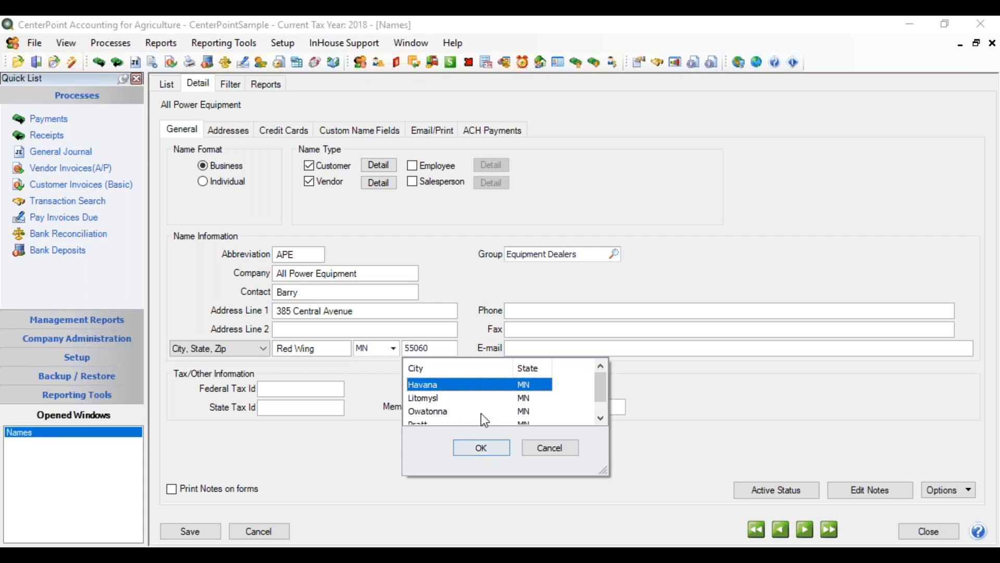
click(435, 410)
key(Return)
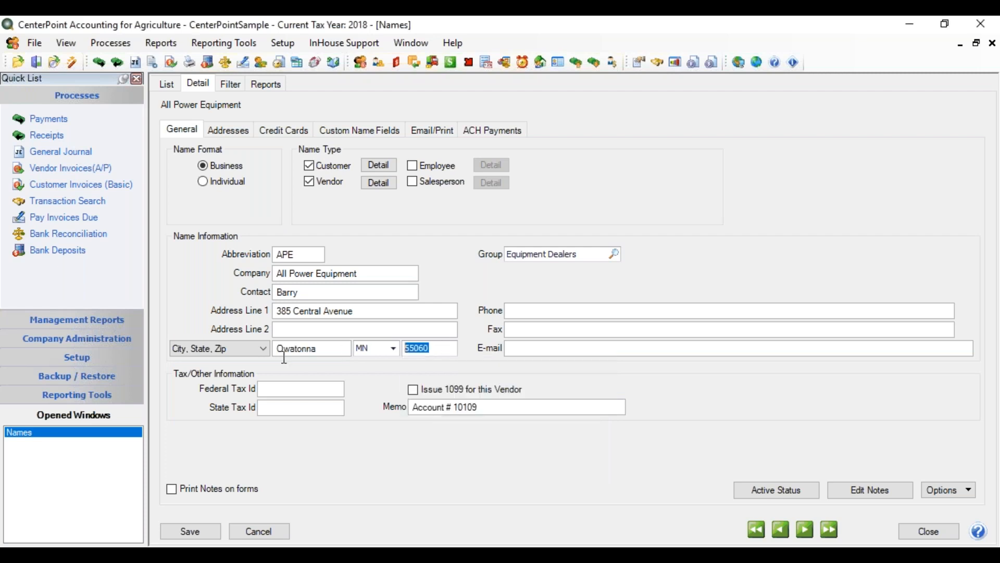
text(55066)
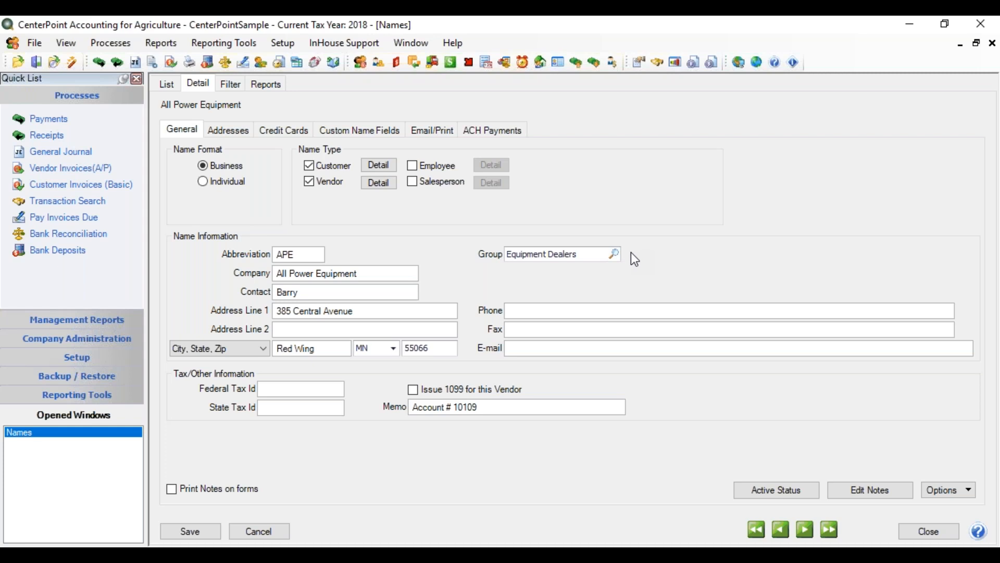
Look up the name groups and assign Equipment Dealers to this name
click(614, 252)
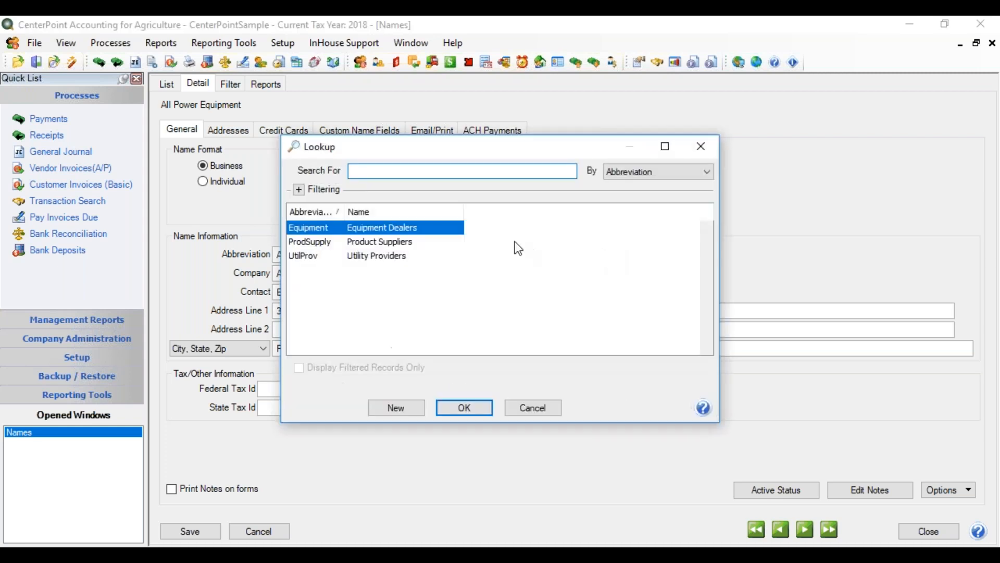
click(418, 231)
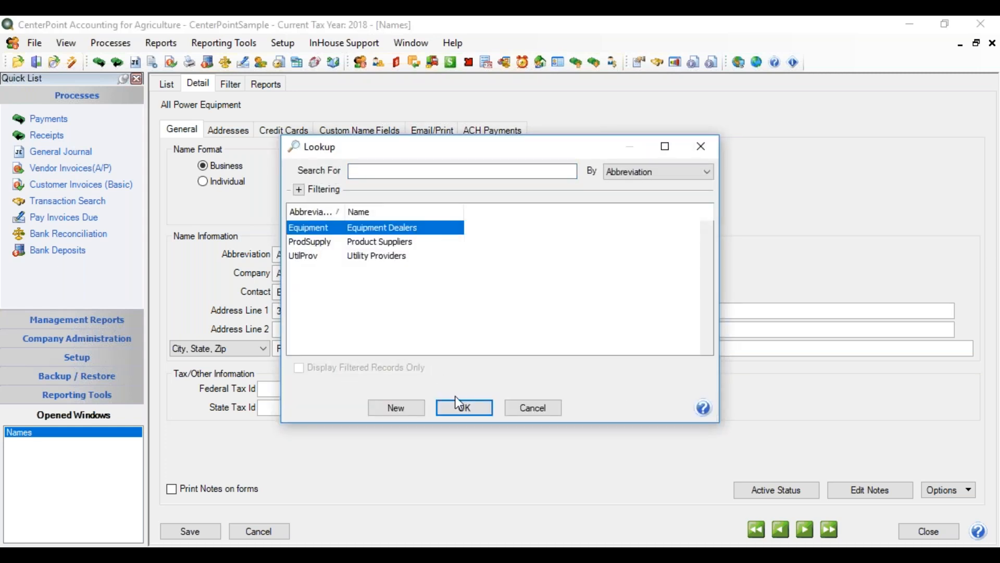
click(474, 407)
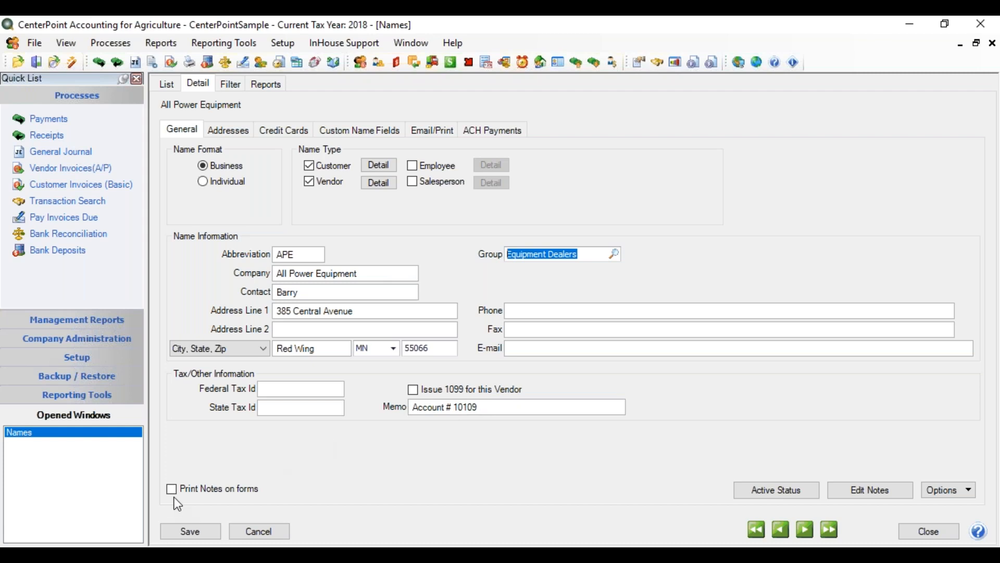
Review the additional notes for this name and enable printing notes on forms
click(874, 496)
click(874, 497)
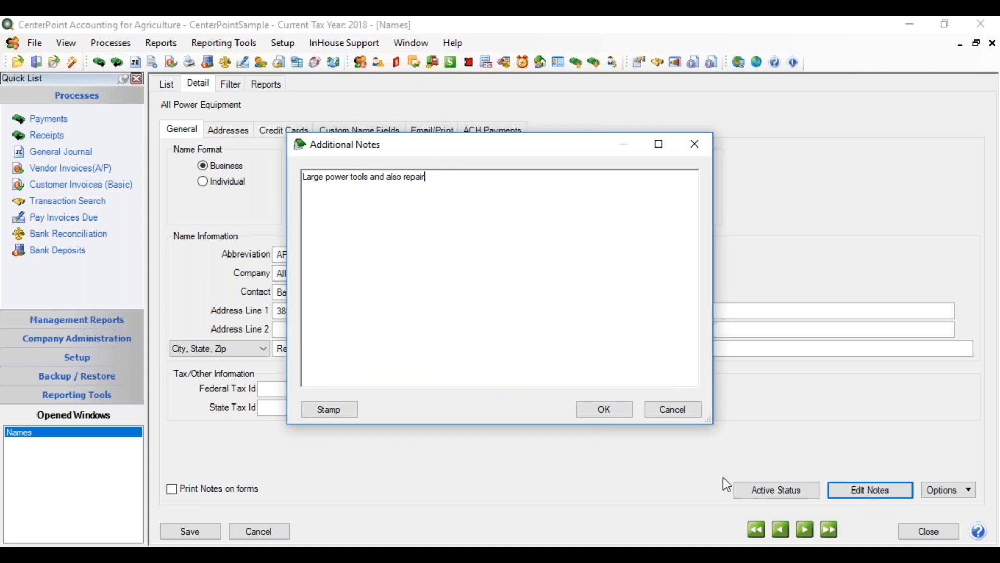
click(595, 410)
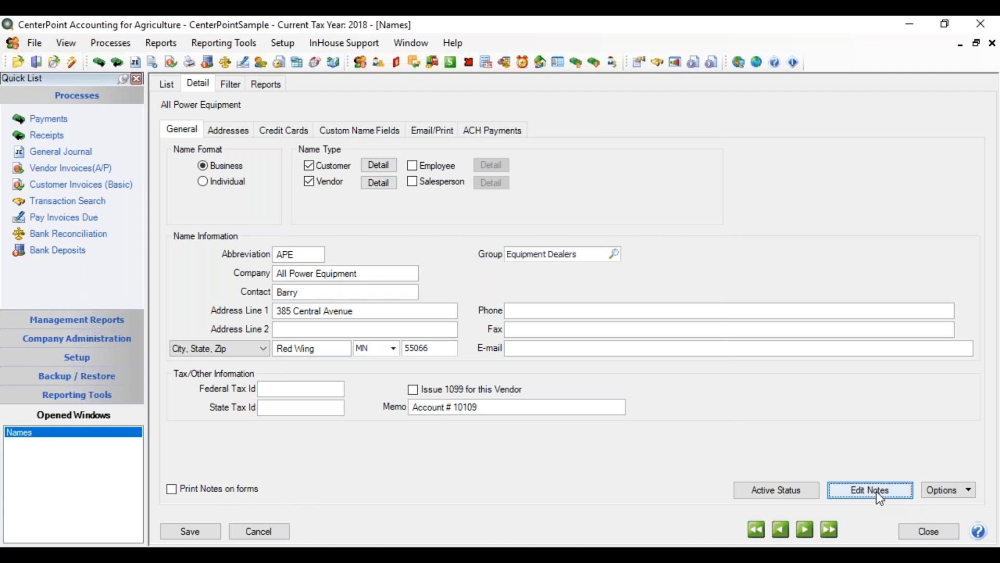
click(171, 491)
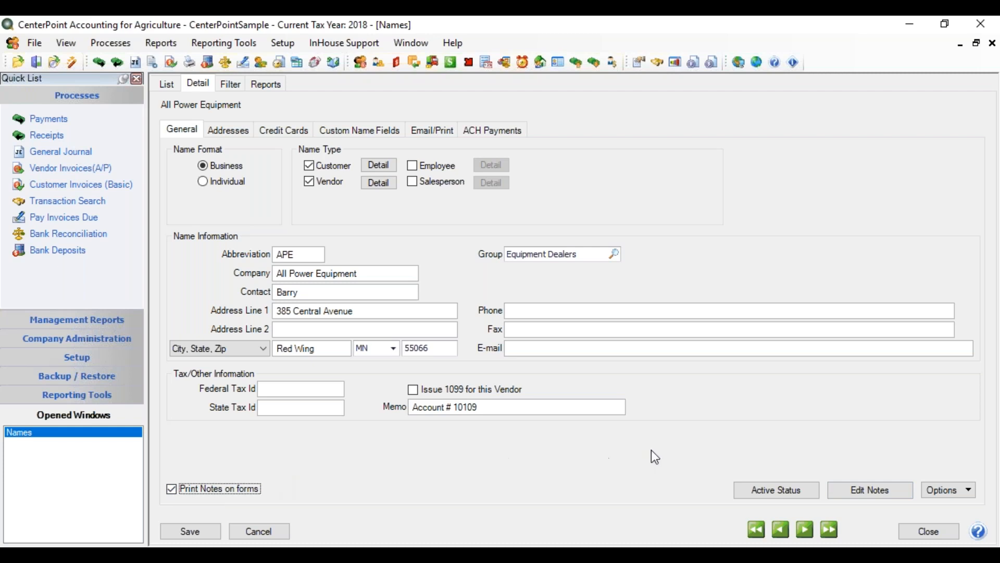
Deactivate the name for all companies and reactivate it for CenterPoint Farm and CenterPoint Orchard
click(774, 493)
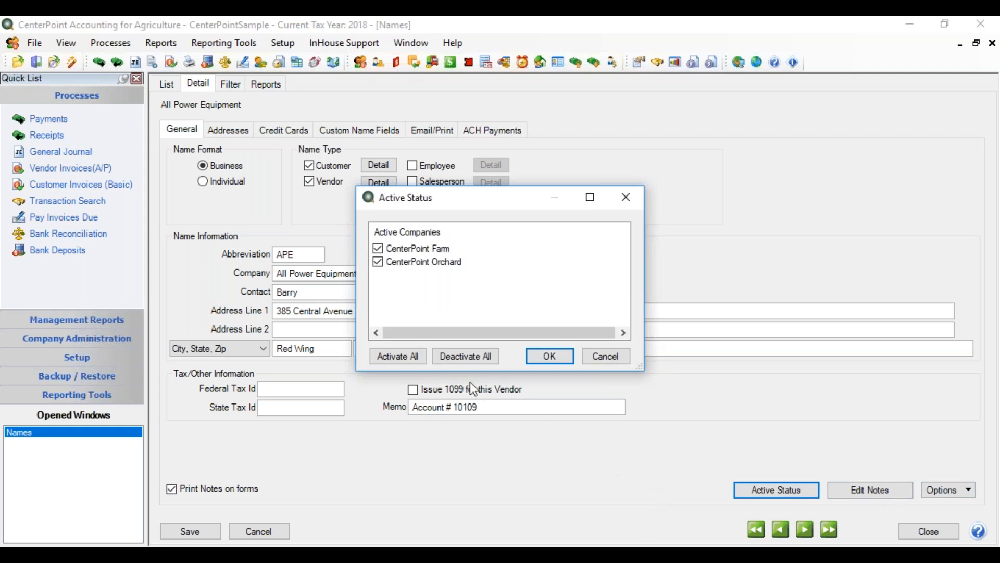
click(477, 358)
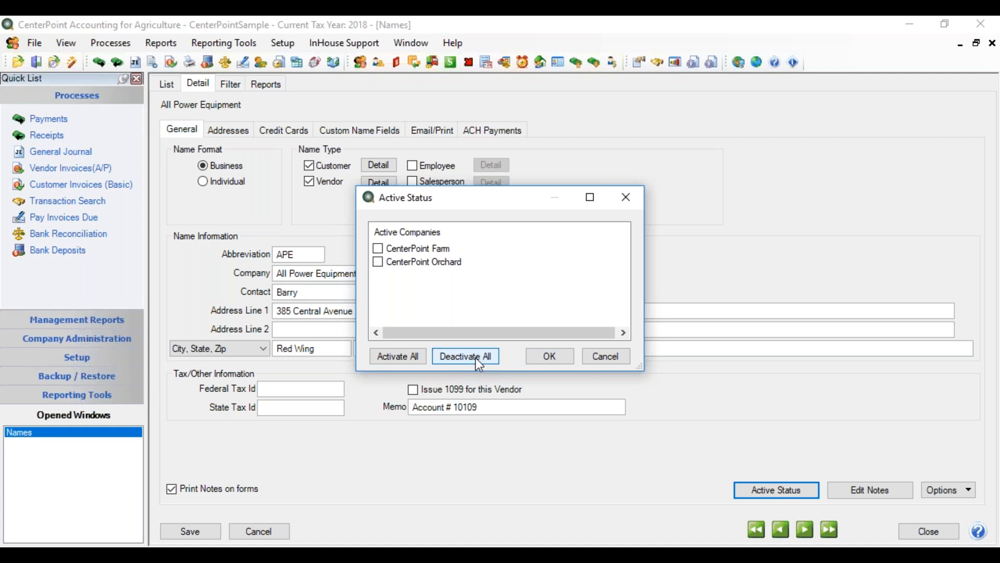
click(378, 262)
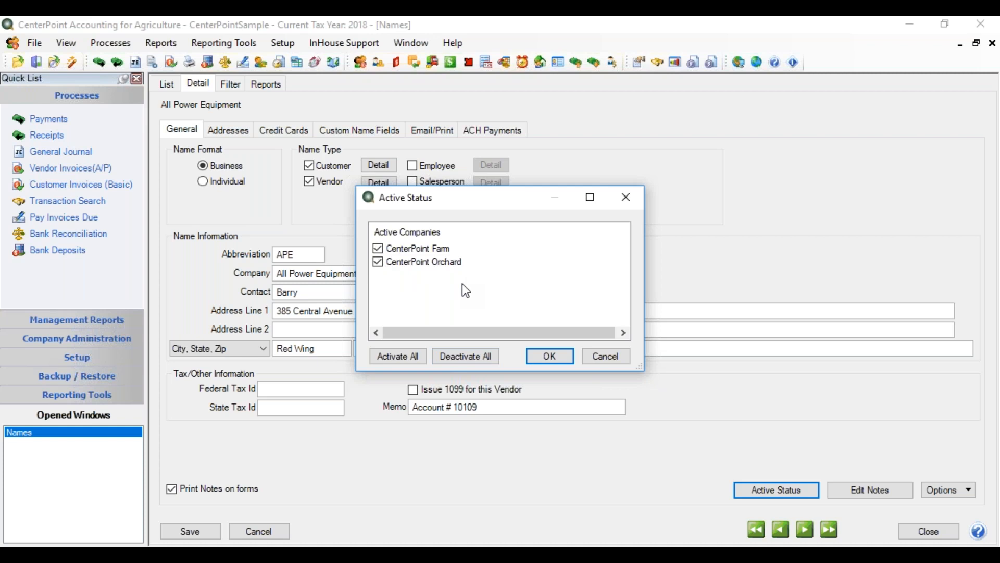
click(537, 353)
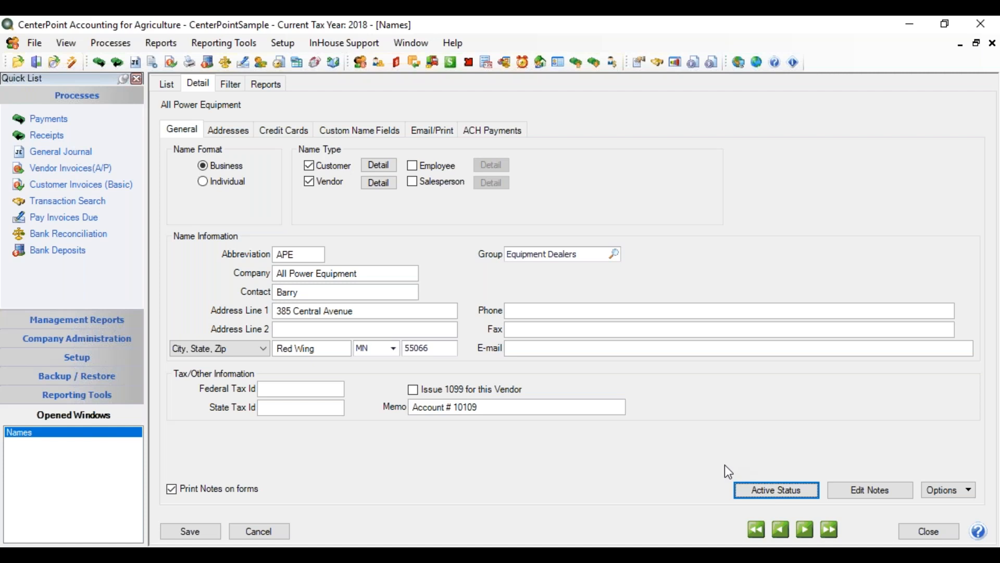
click(956, 492)
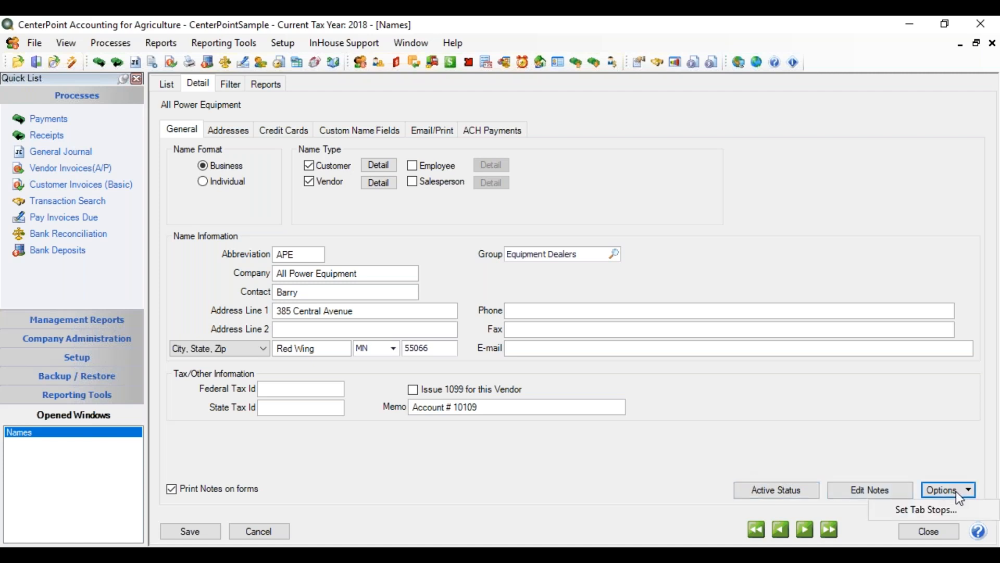
click(808, 462)
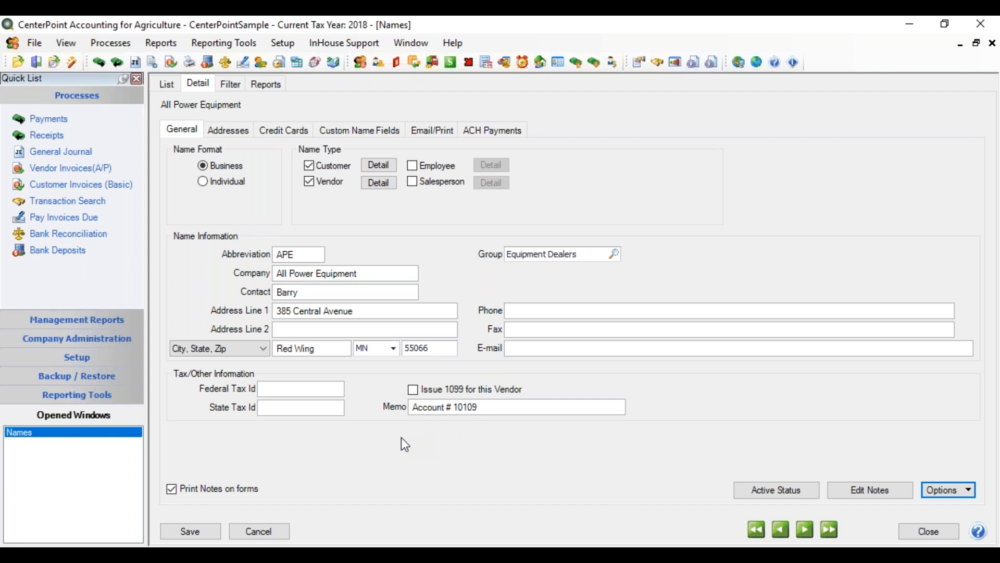
Open the addresses of this name and view the location types available for the business address
click(241, 137)
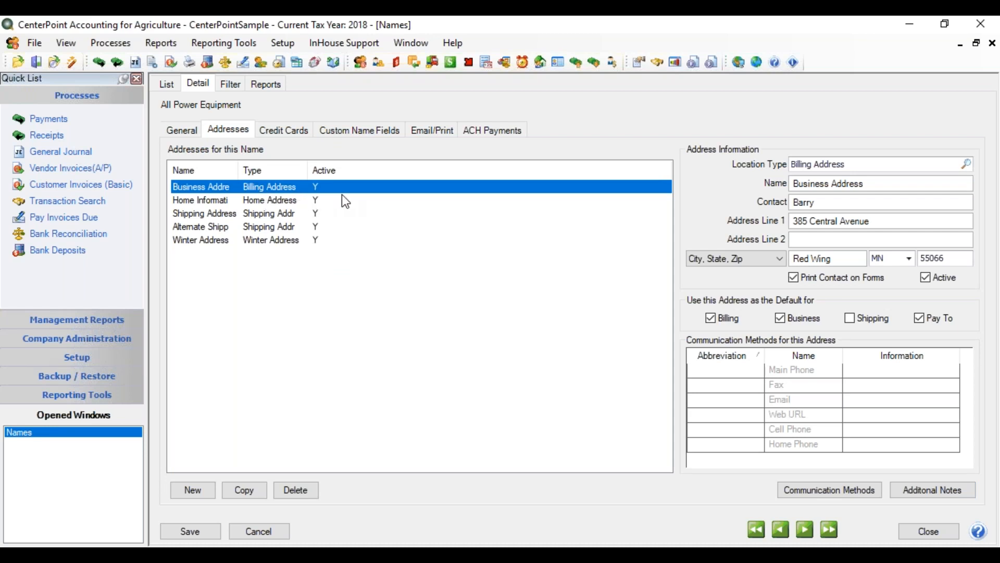
click(967, 163)
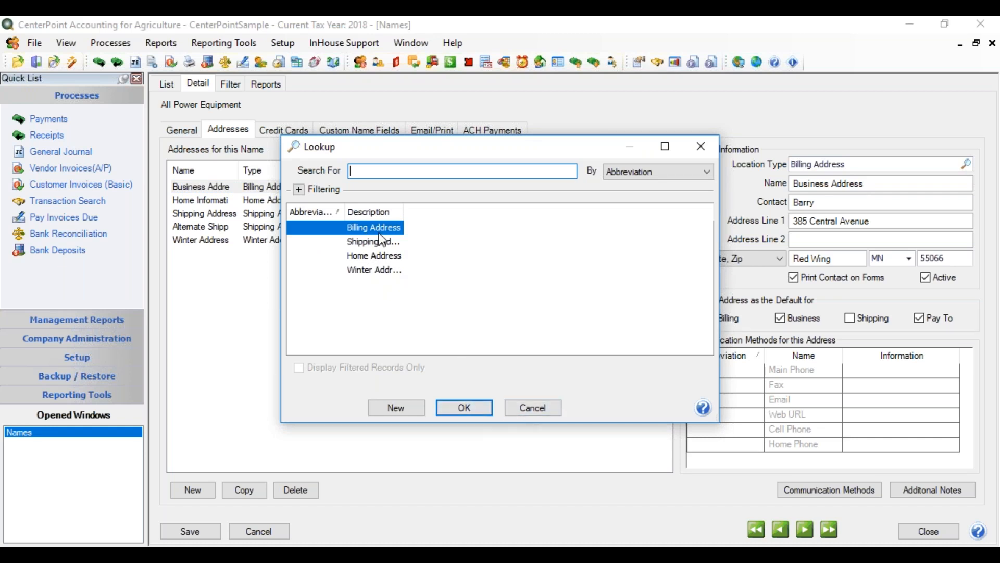
click(513, 408)
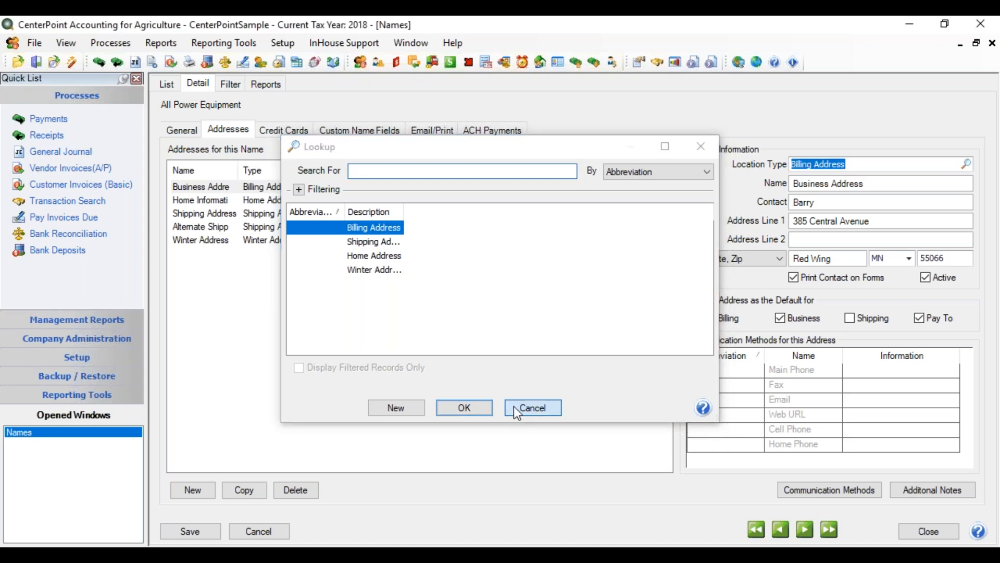
View the details of the shipping and alternate shipping addresses and return to the business address
click(269, 215)
click(271, 227)
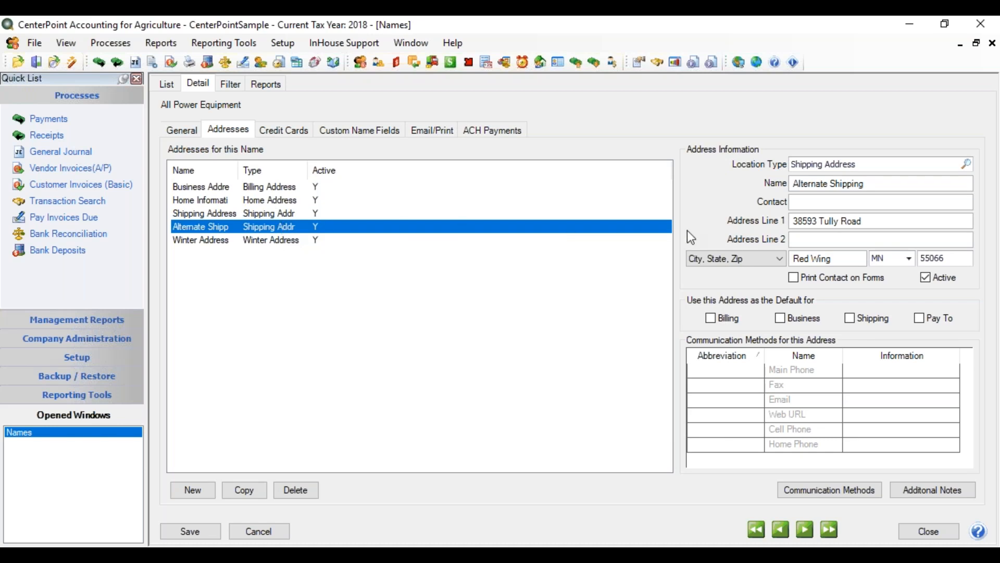
click(271, 186)
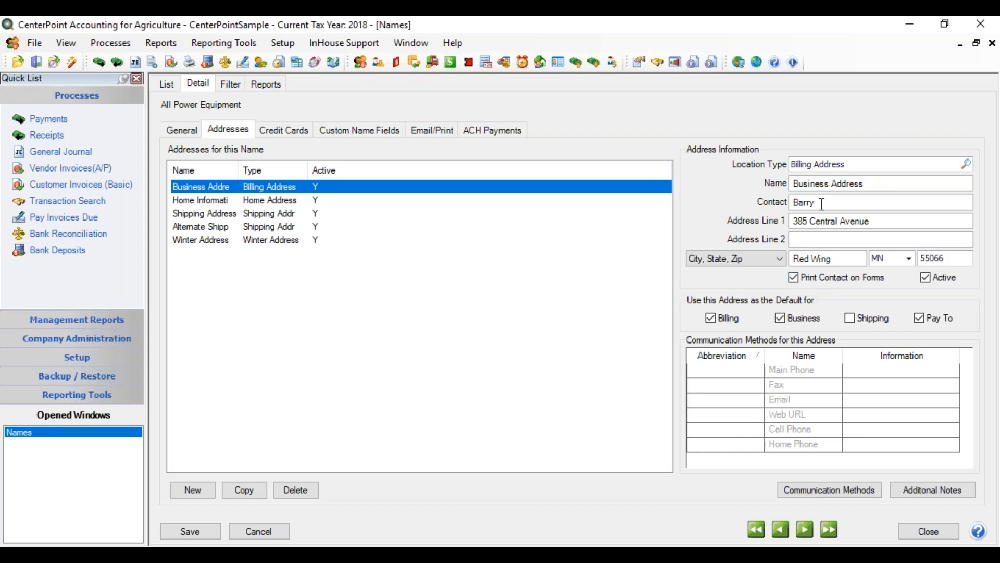
Compare the business address's contact with the contact in the general name information
drag(822, 203, 752, 209)
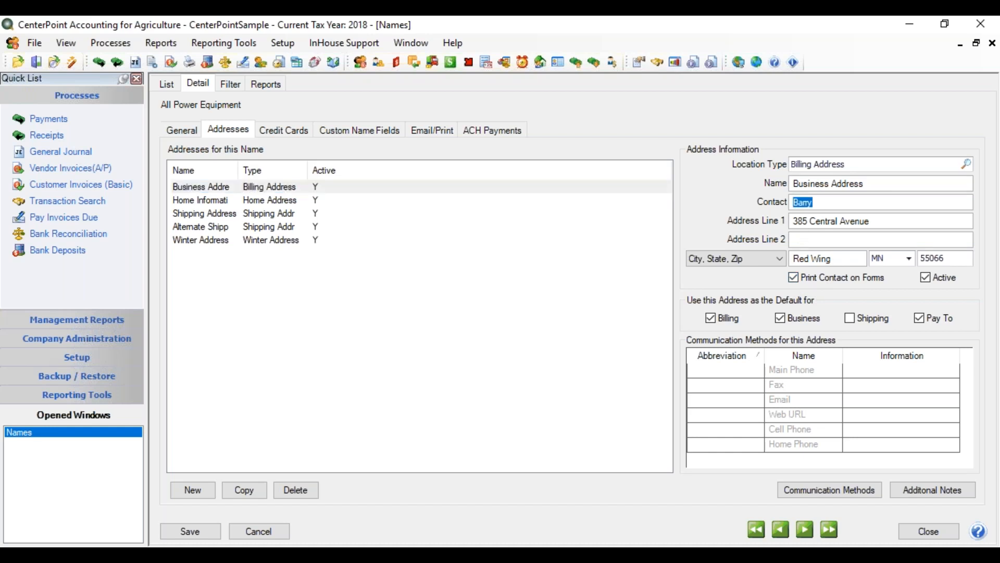
click(174, 130)
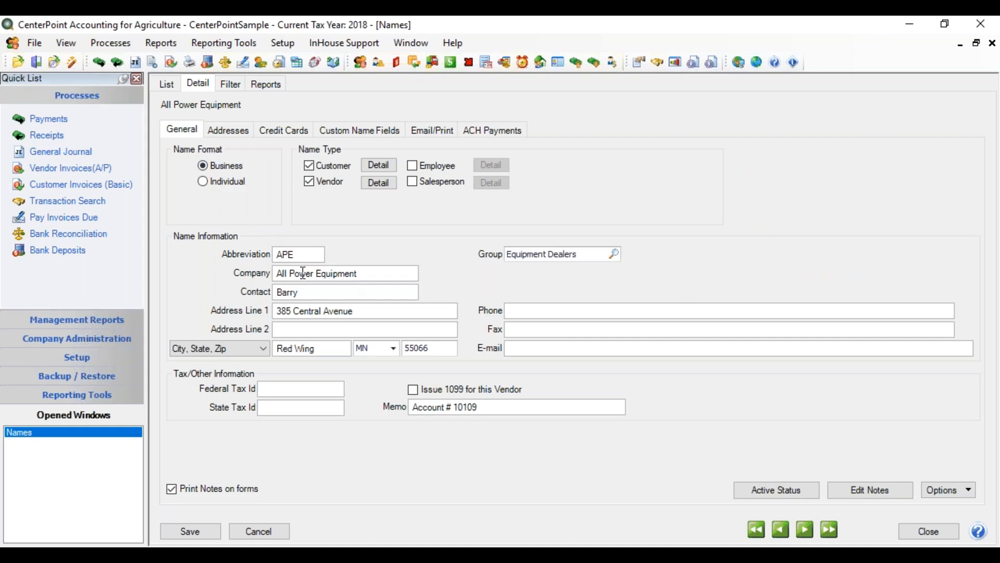
click(213, 130)
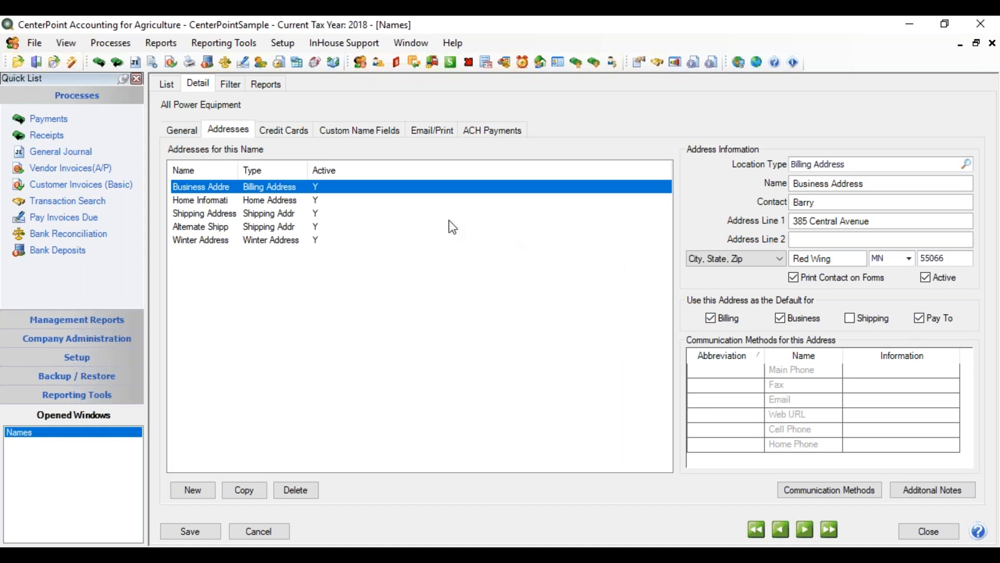
Check the default-use settings of the shipping address and the alternate shipping address
click(291, 214)
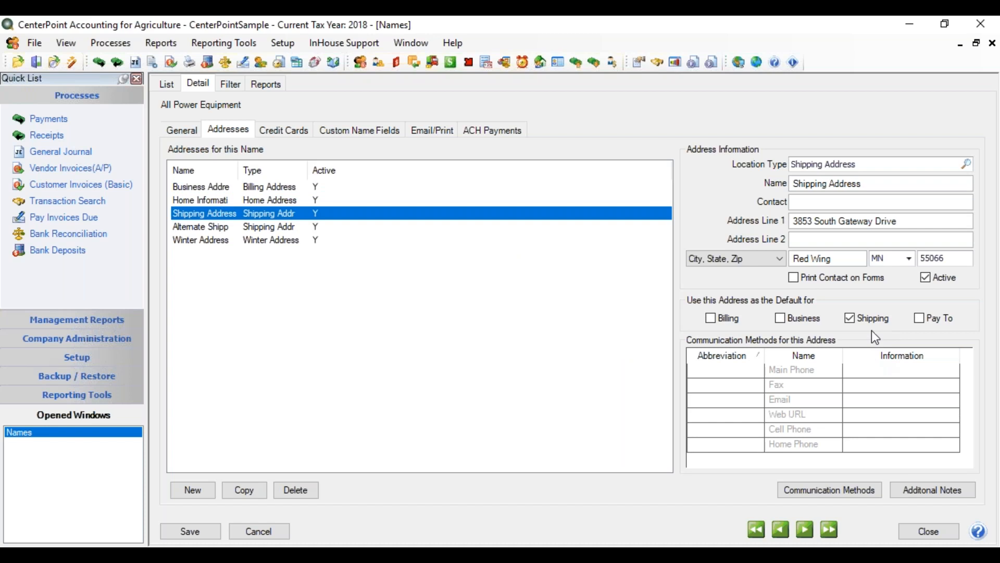
click(287, 228)
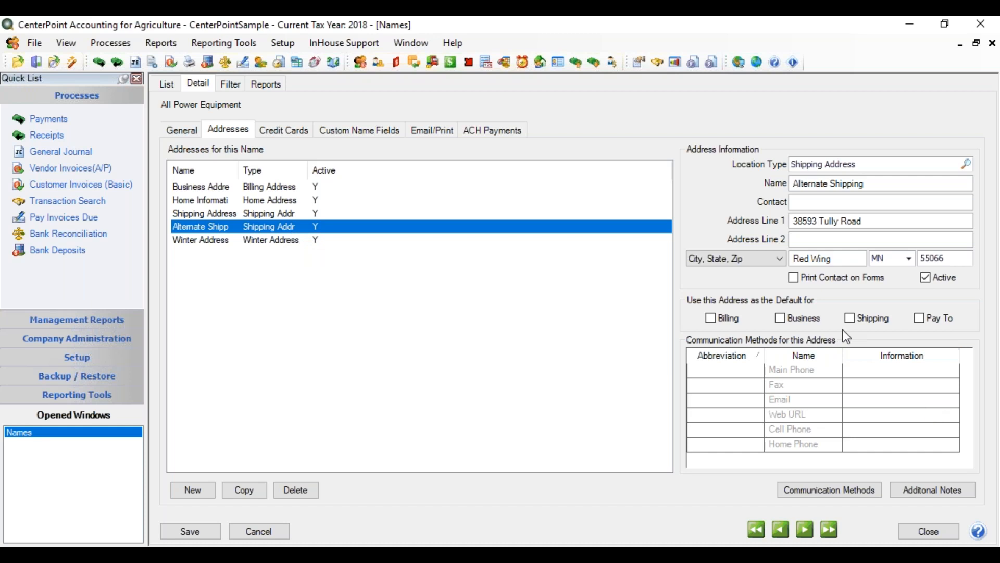
Make the alternate shipping address the default shipping address, and check the default-use settings of the regular shipping and business addresses
click(852, 320)
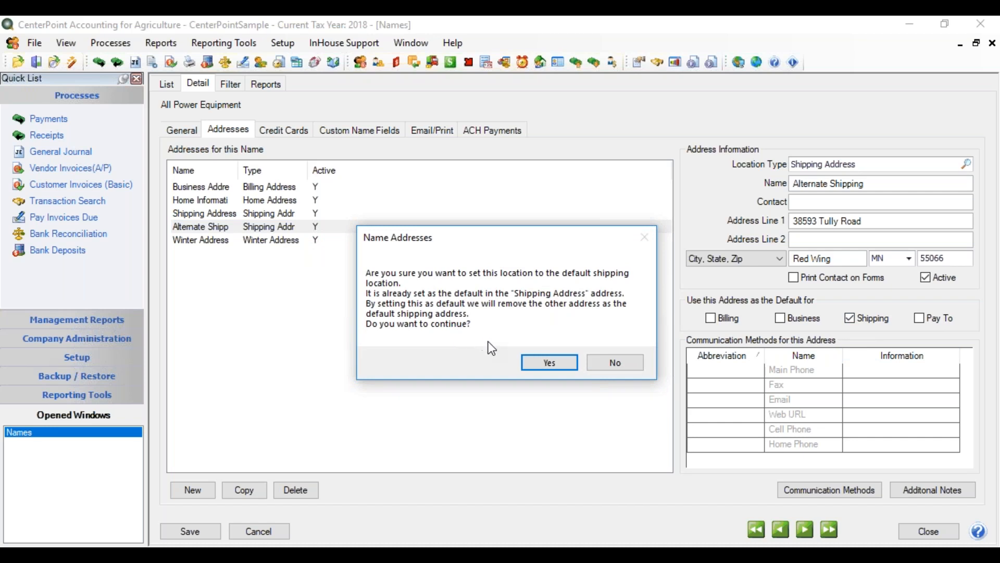
click(556, 365)
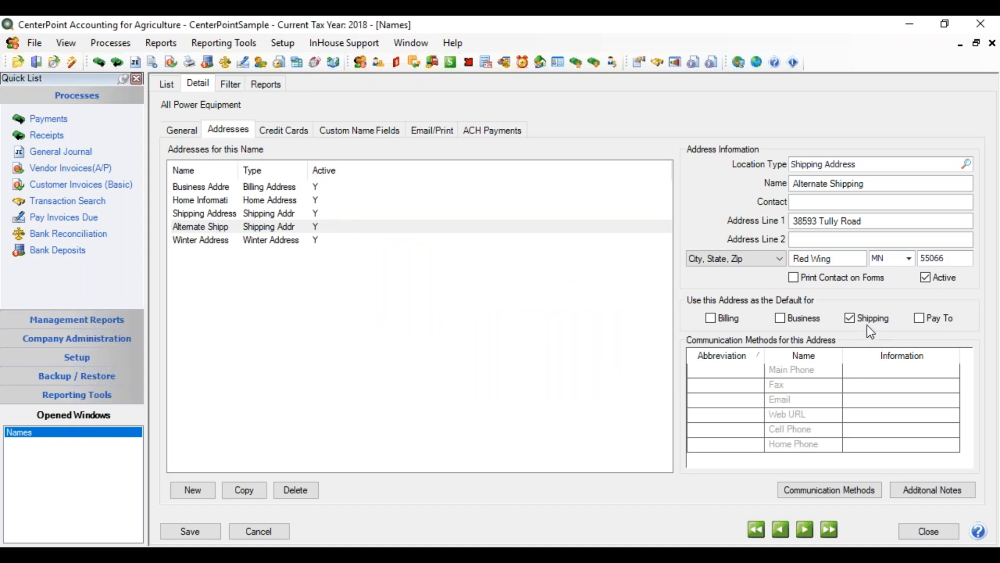
click(232, 211)
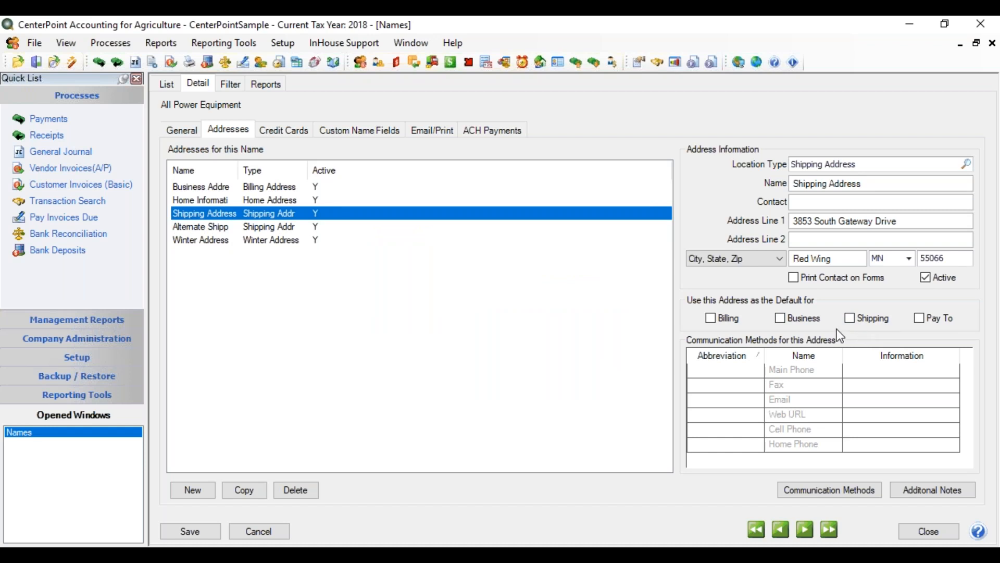
click(298, 187)
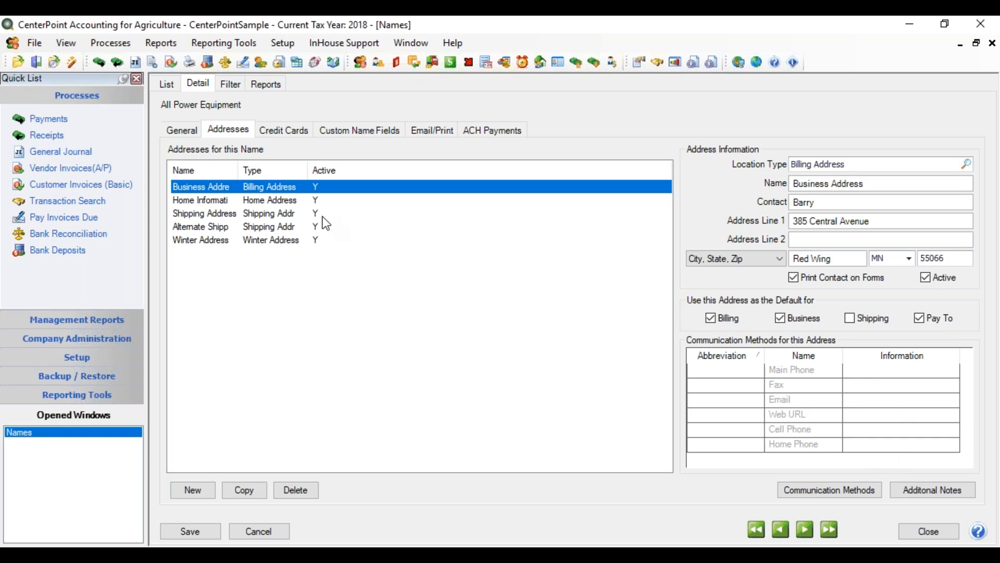
Open the credit cards of this name and view the available card types and the Capital One card's additional notes
click(300, 136)
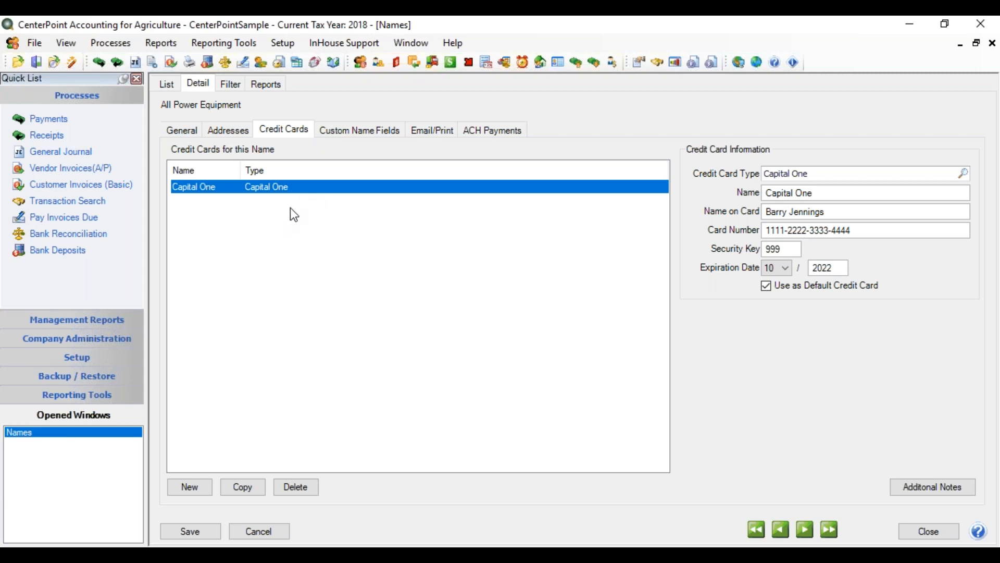
click(965, 173)
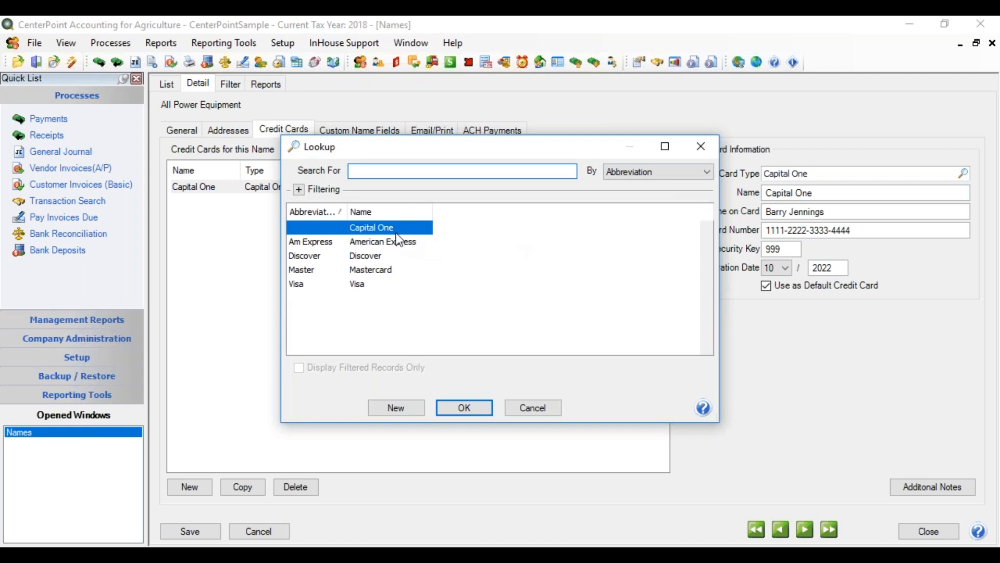
click(520, 405)
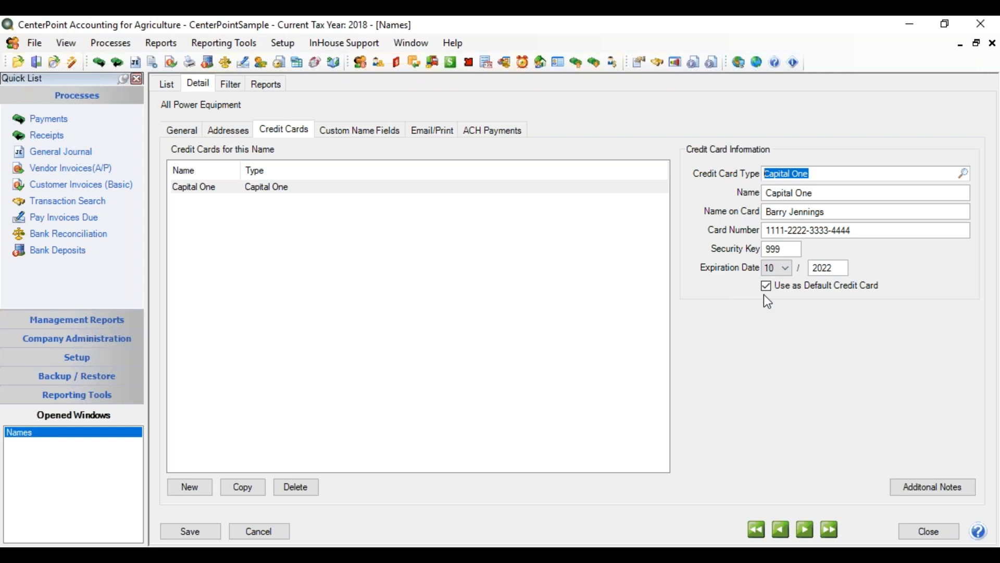
click(951, 489)
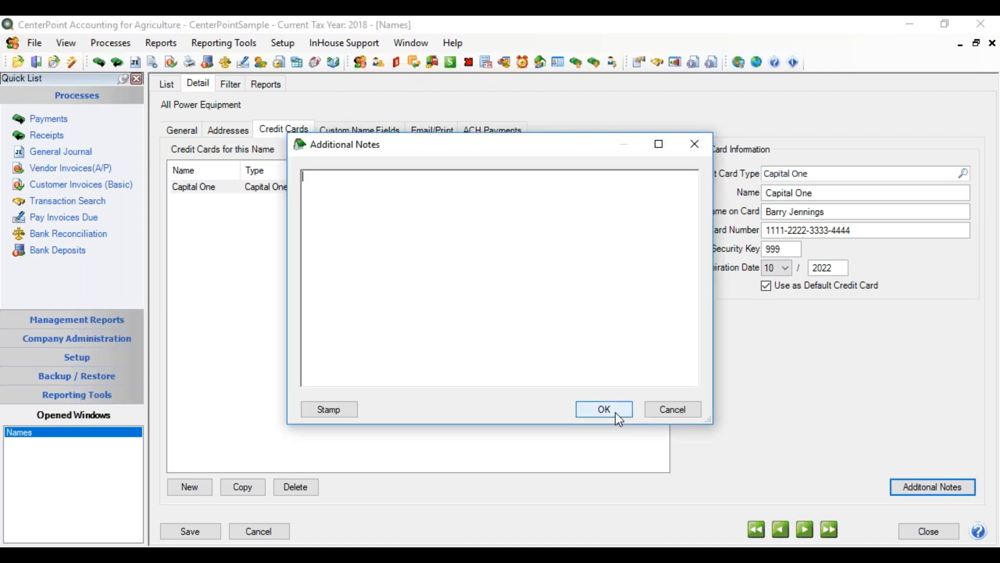
click(618, 419)
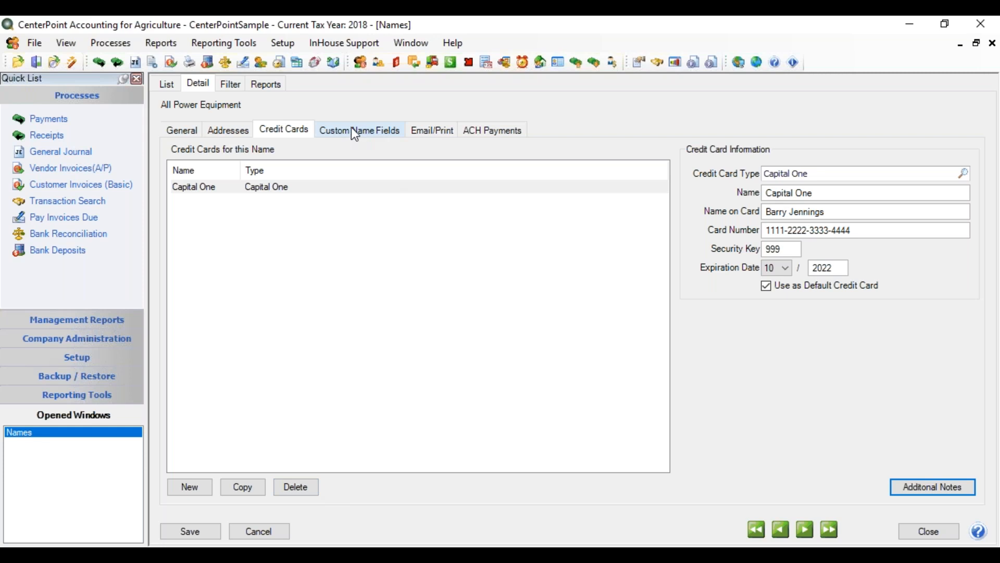
View this name's custom fields and the setup form for a new custom name field, closing it without creating one
click(363, 137)
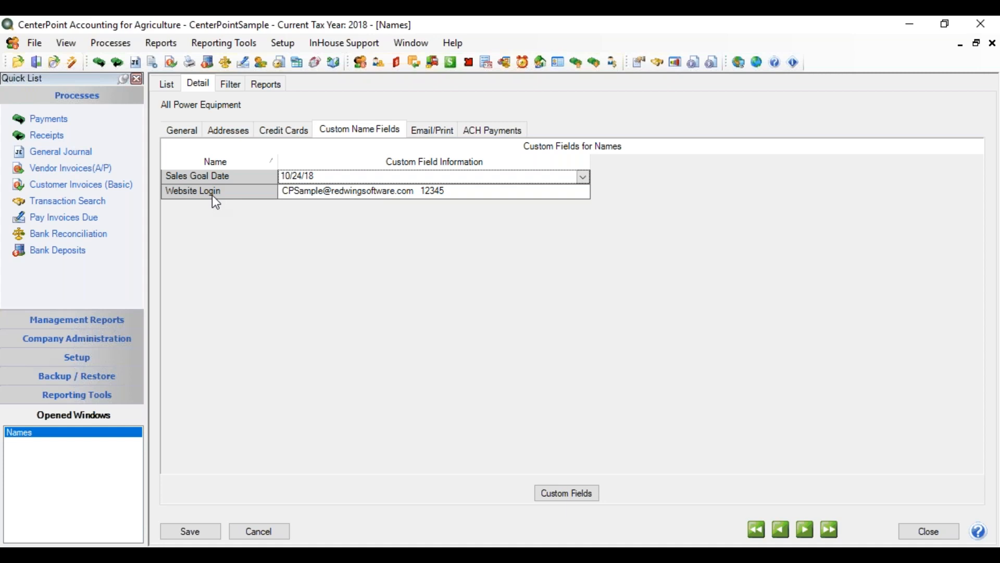
click(577, 492)
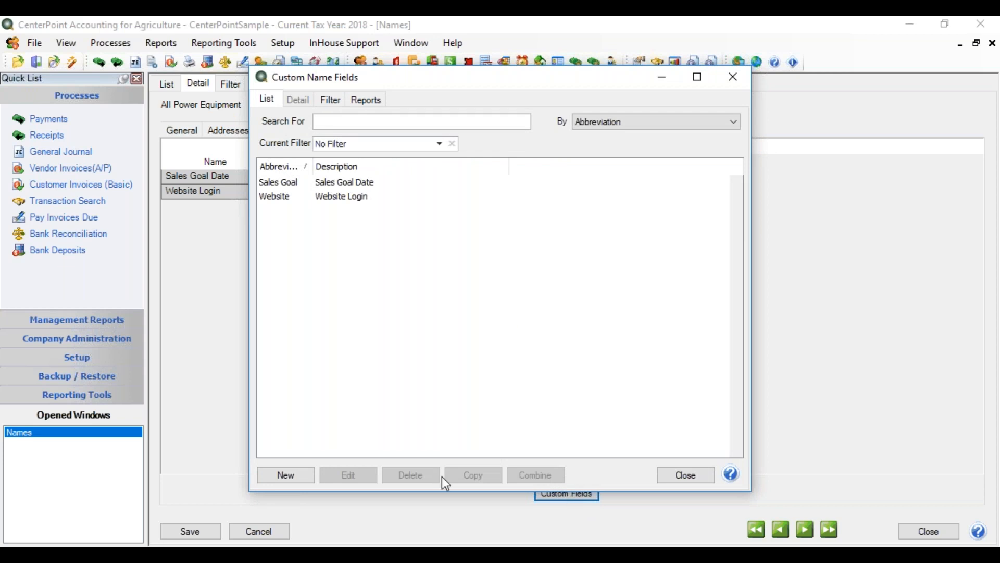
click(274, 479)
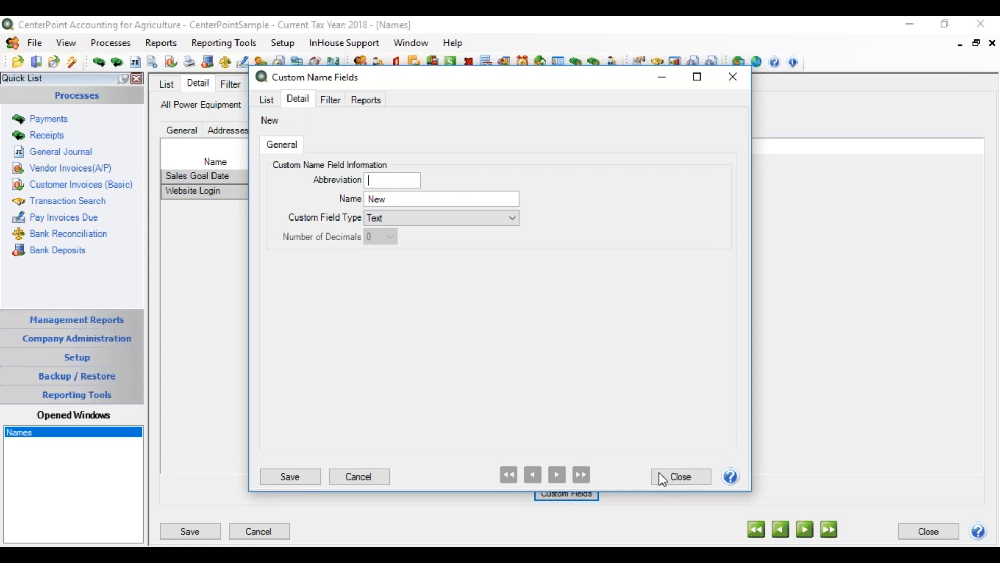
click(370, 476)
click(667, 475)
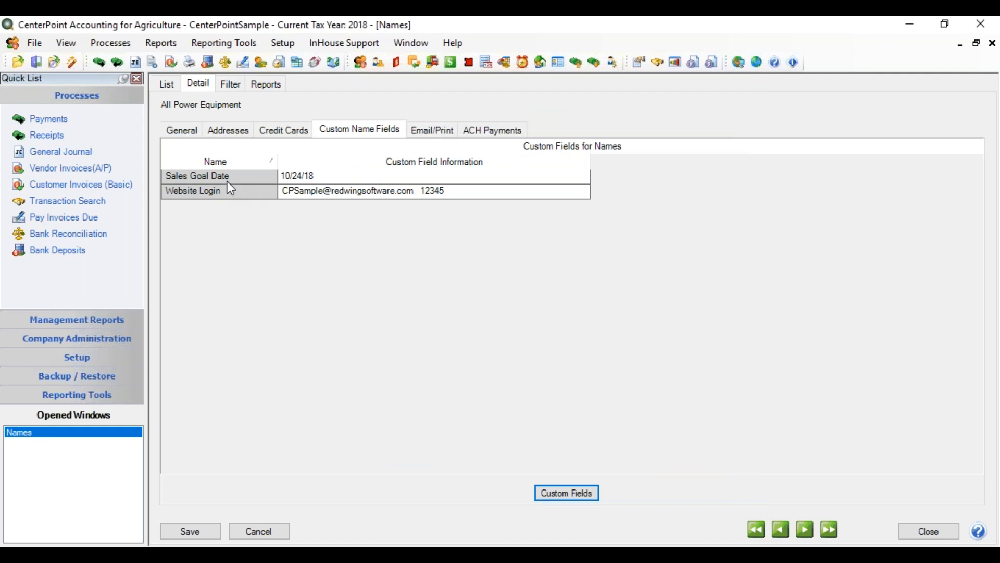
Clear the date in the Sales Goal Date custom field and move to the Website Login field
click(321, 171)
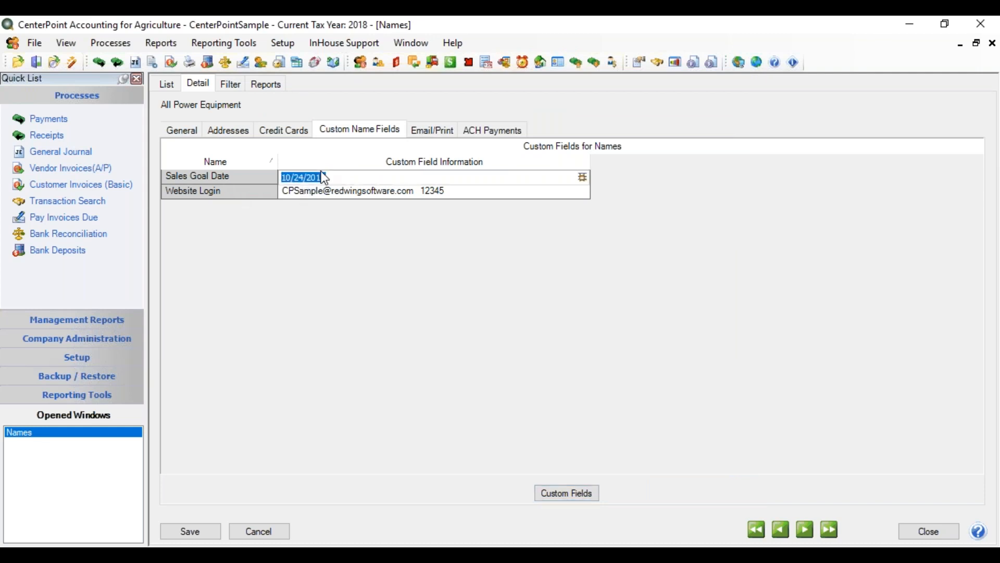
key(BackSpace)
click(384, 191)
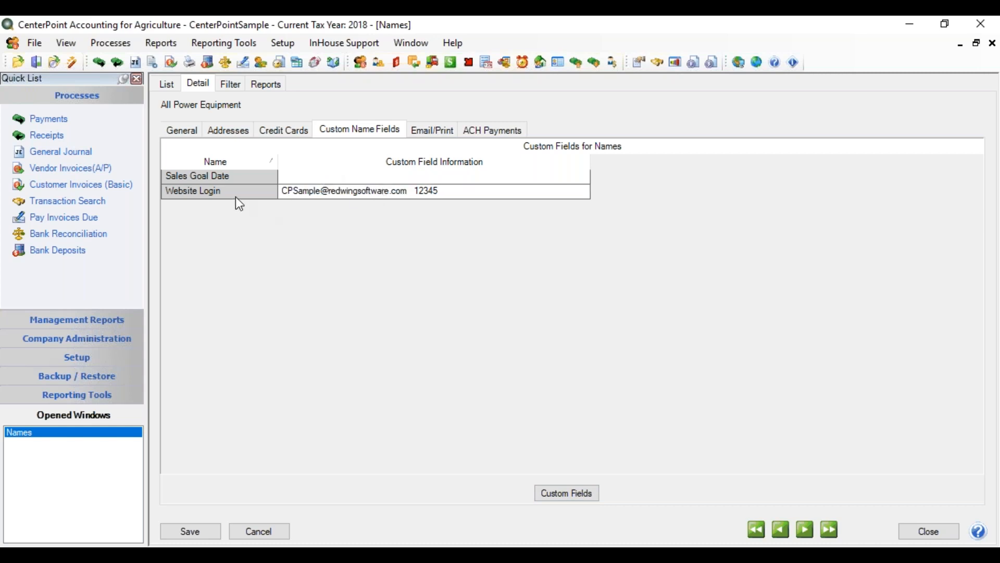